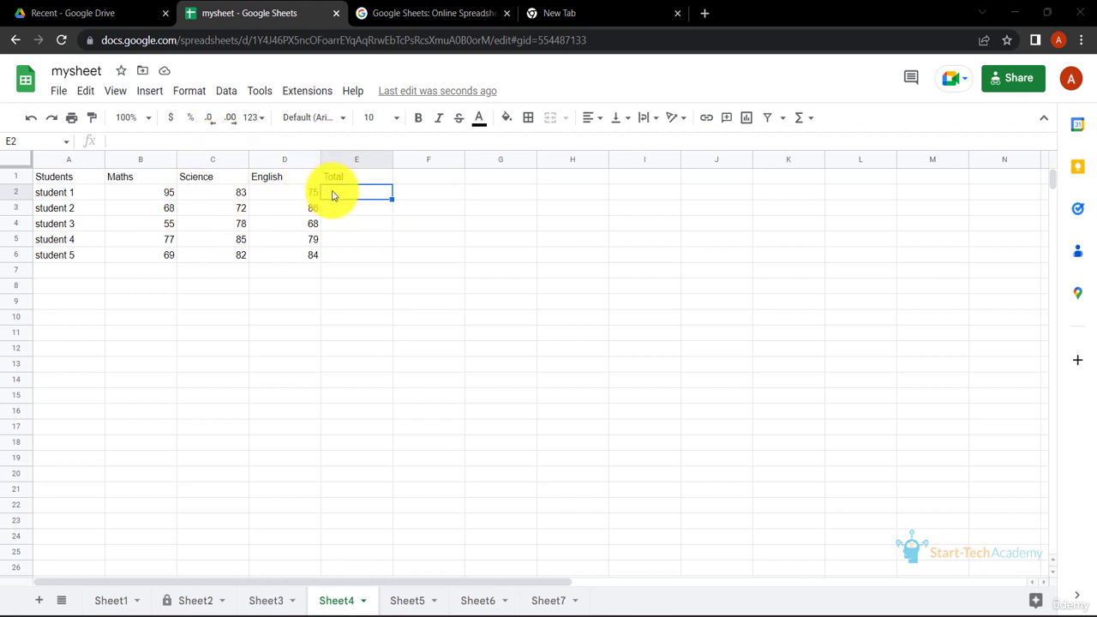
Total student 1's marks in E2 with the formula =SUM(B2,C2,D2)
type("=S")
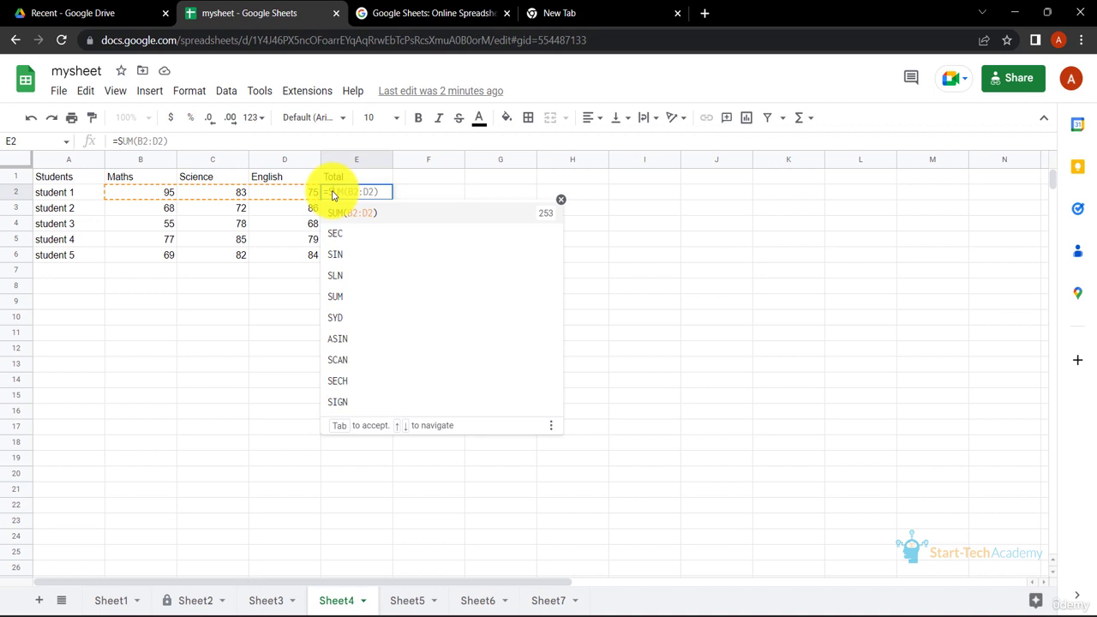
type("UM(")
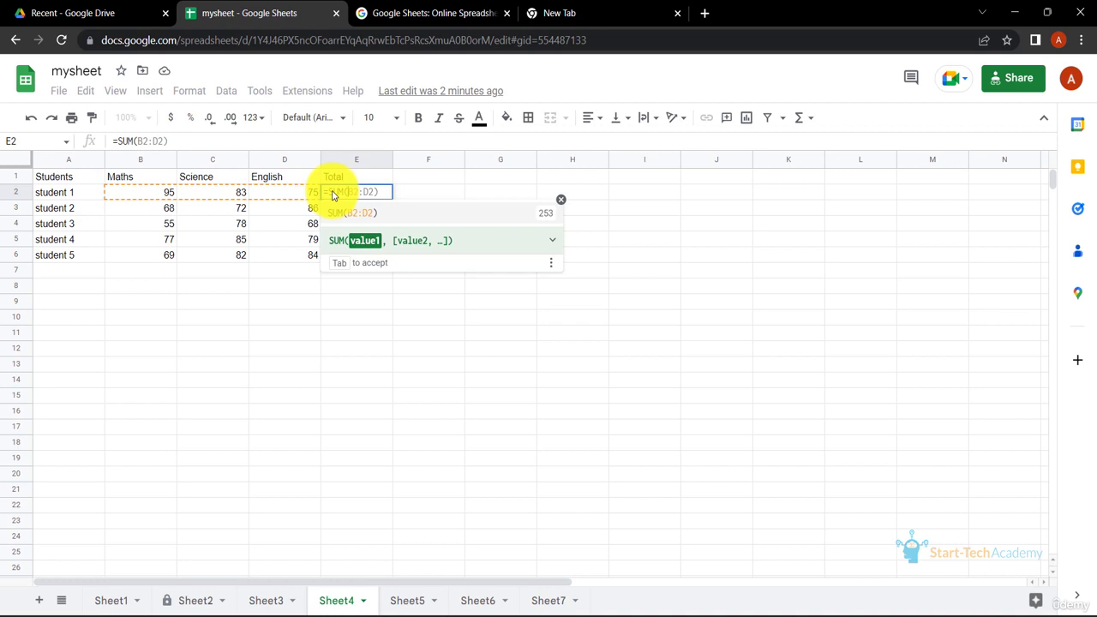
type("B2")
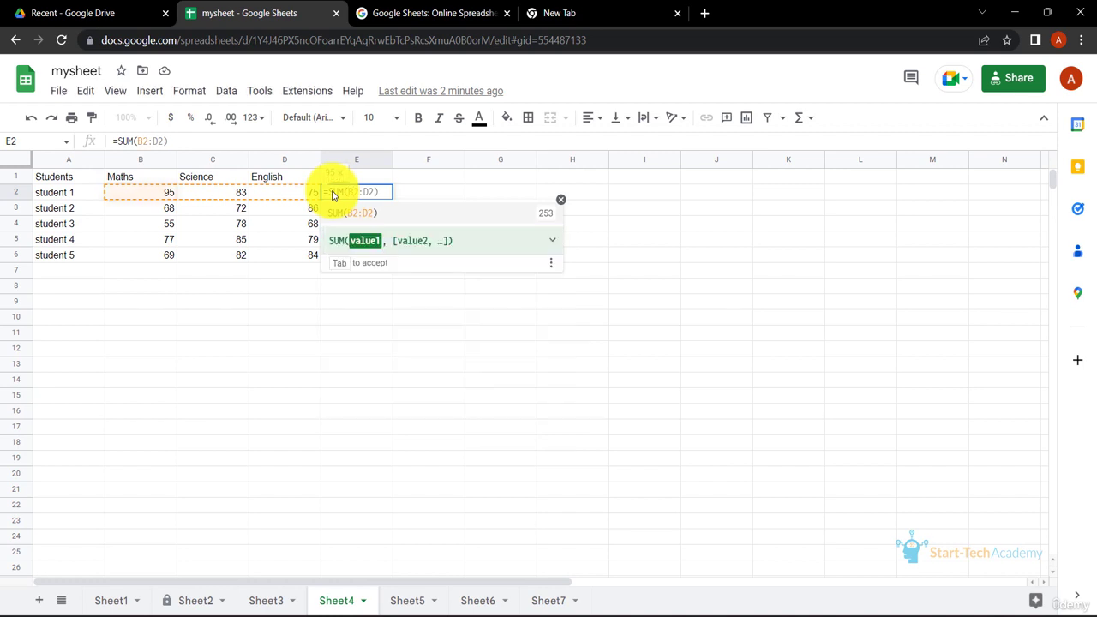
type(",")
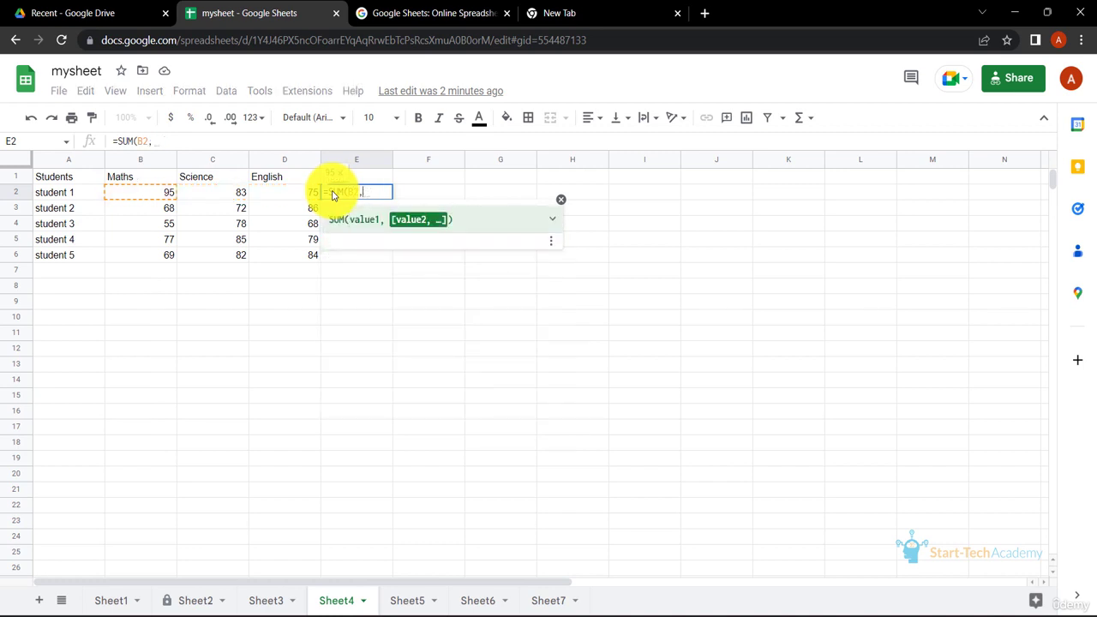
type("C2")
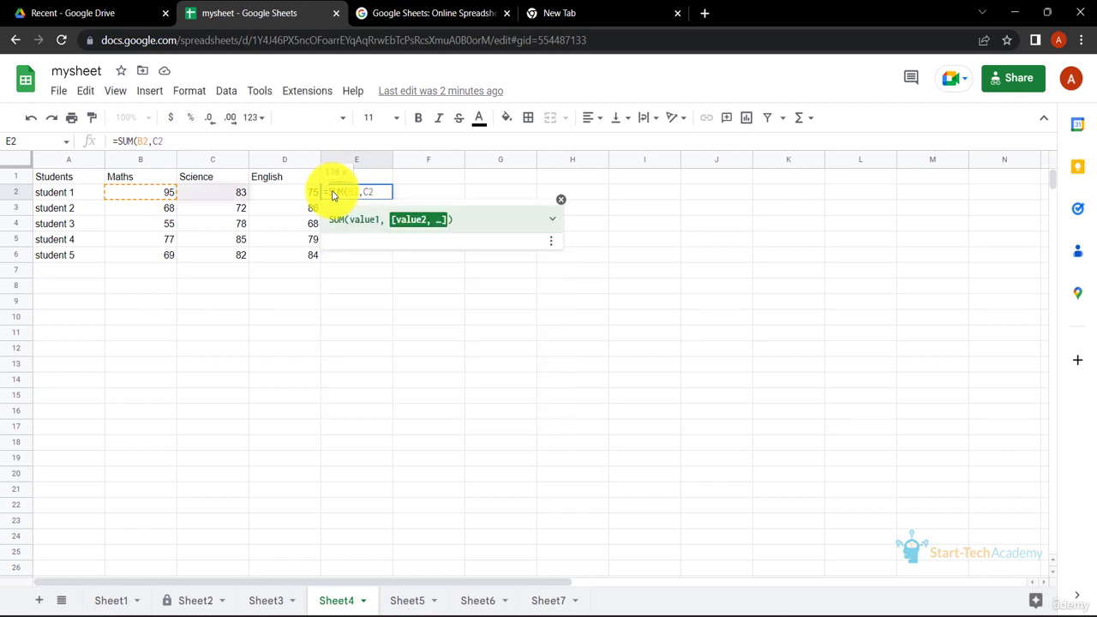
type(",D2)")
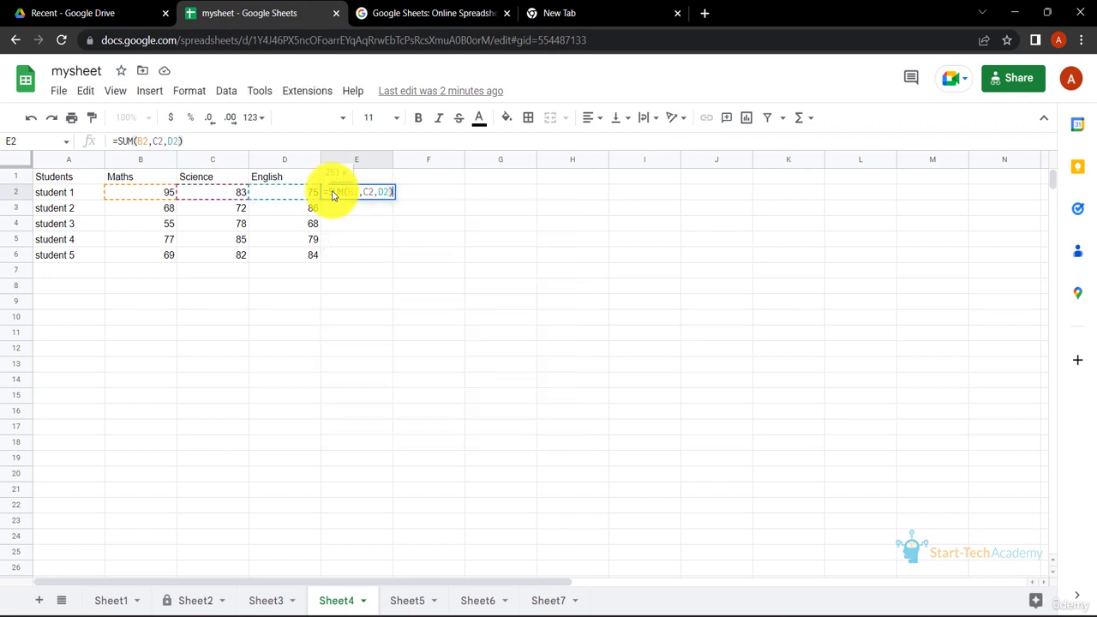
key("Return")
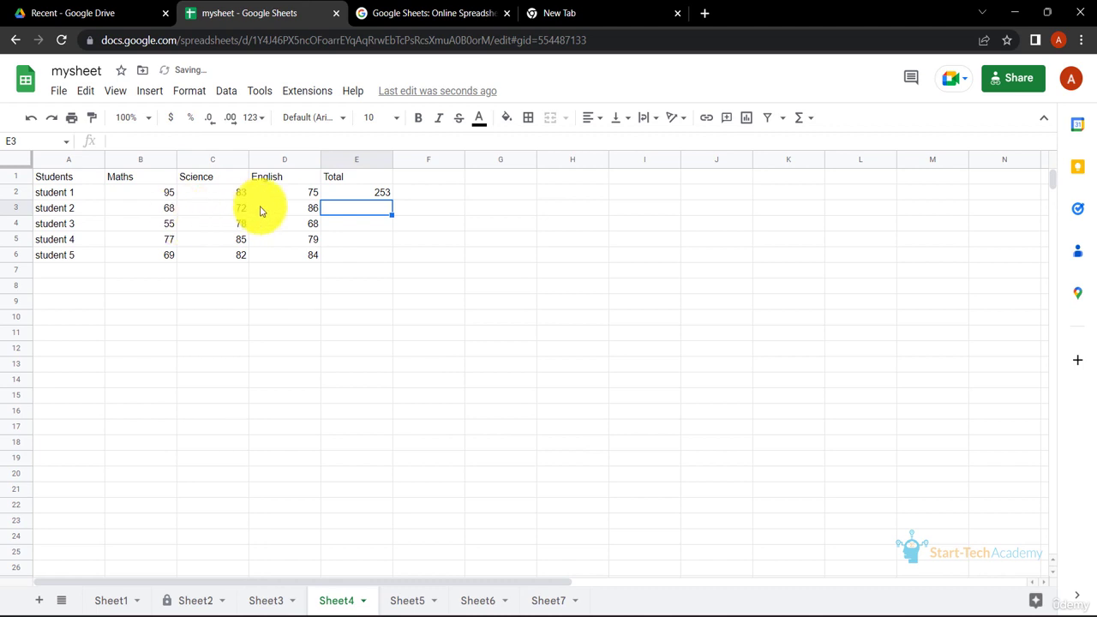
Total student 2's marks in E3 with =SUM(B3:D3) and fill the formula down to student 5
type("=")
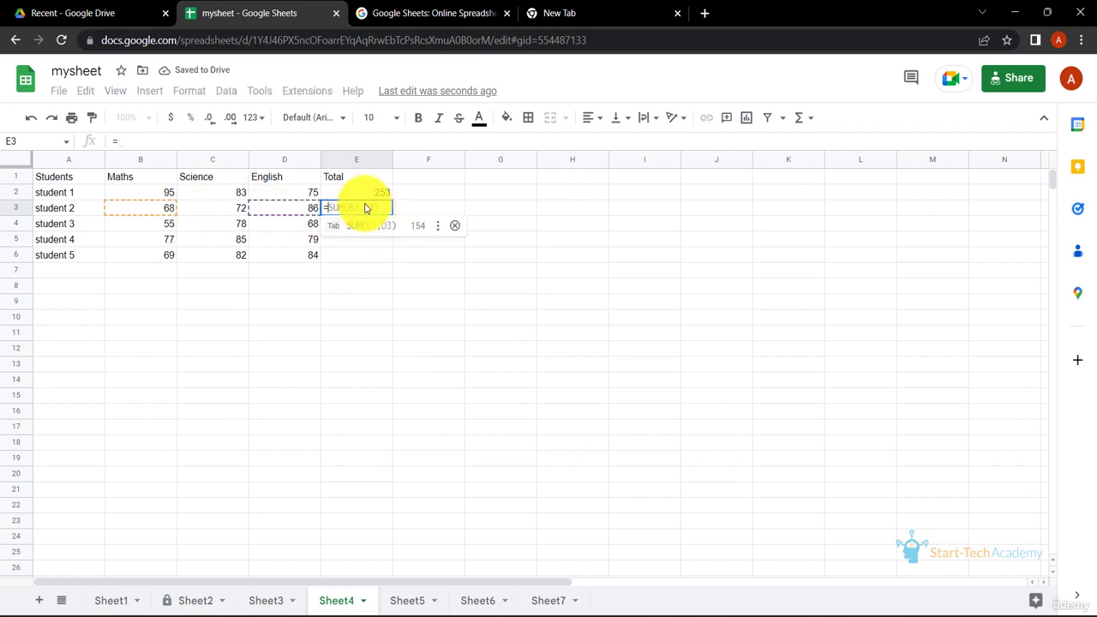
type("SUM(B3:D3)")
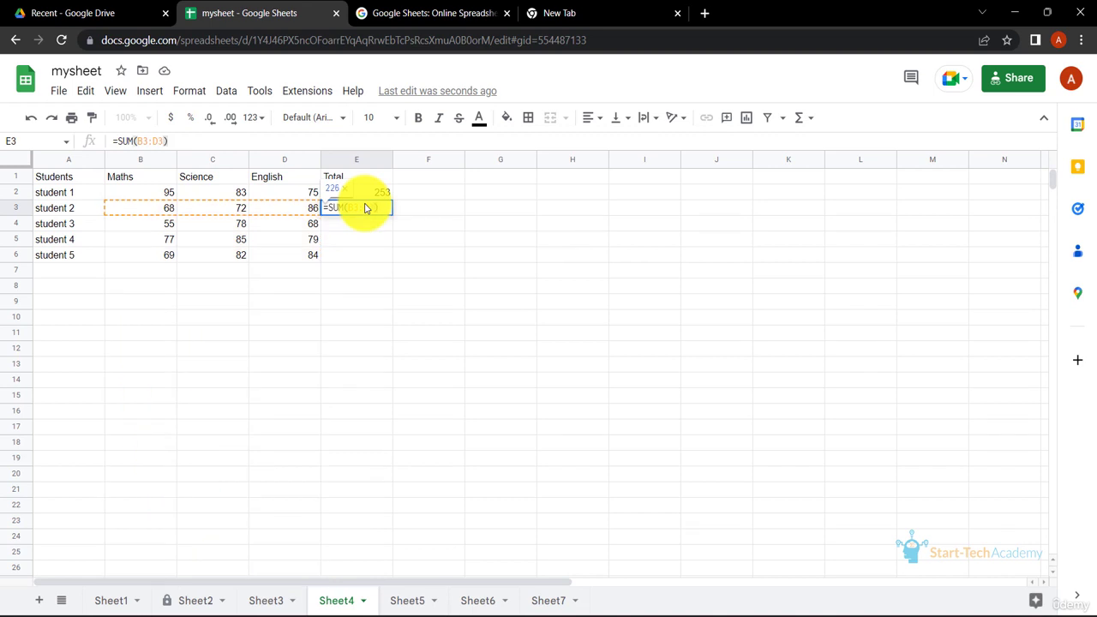
key("Return")
left_click(385, 213)
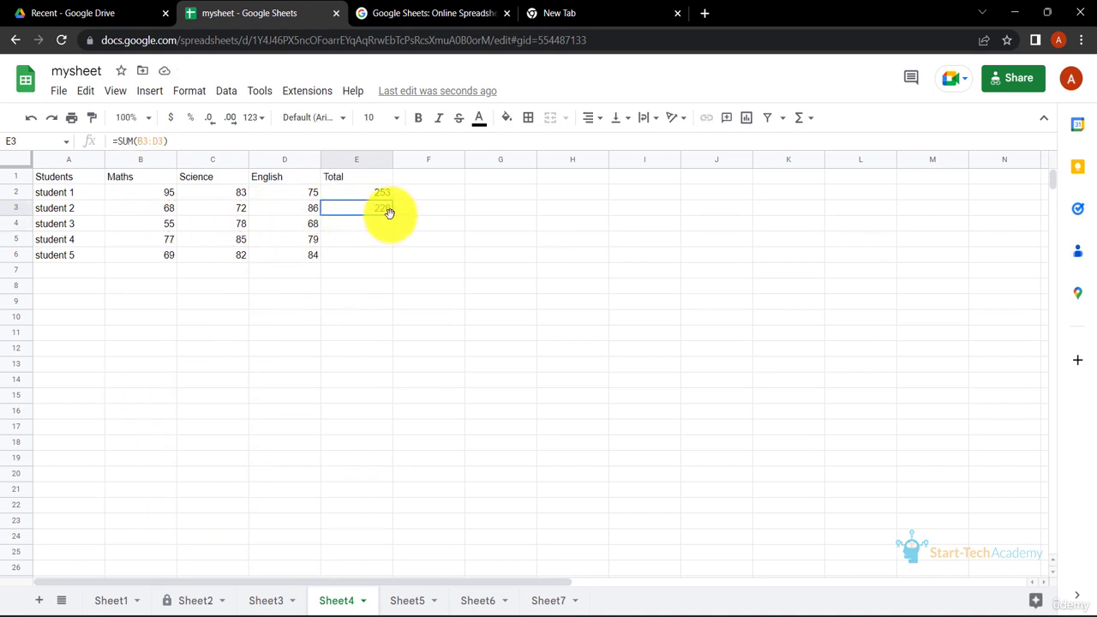
double_click(391, 215)
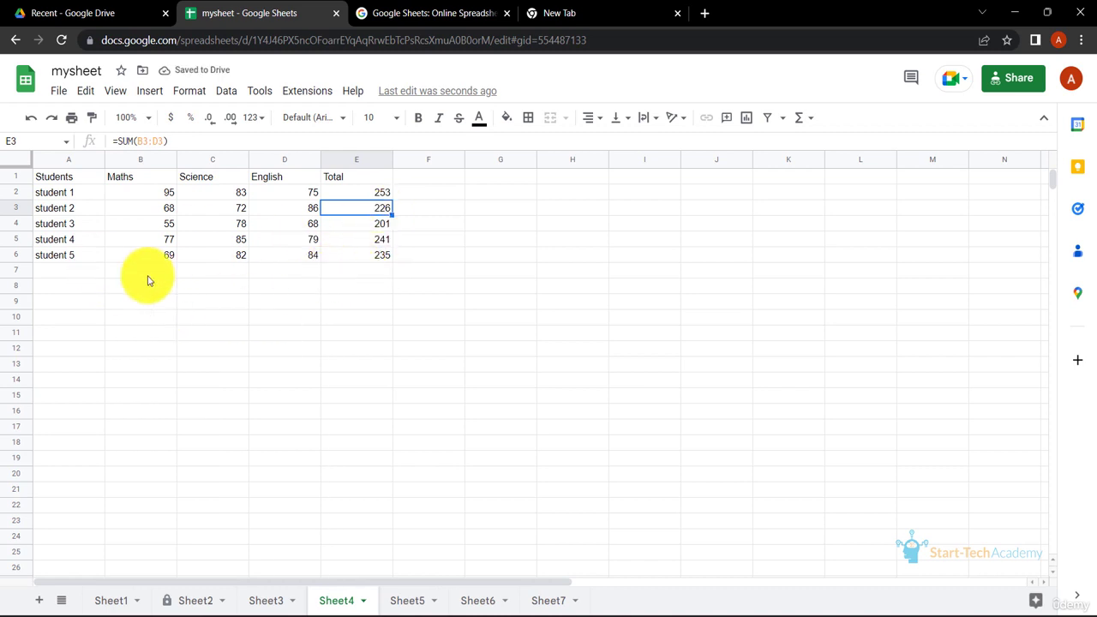
left_click(404, 366)
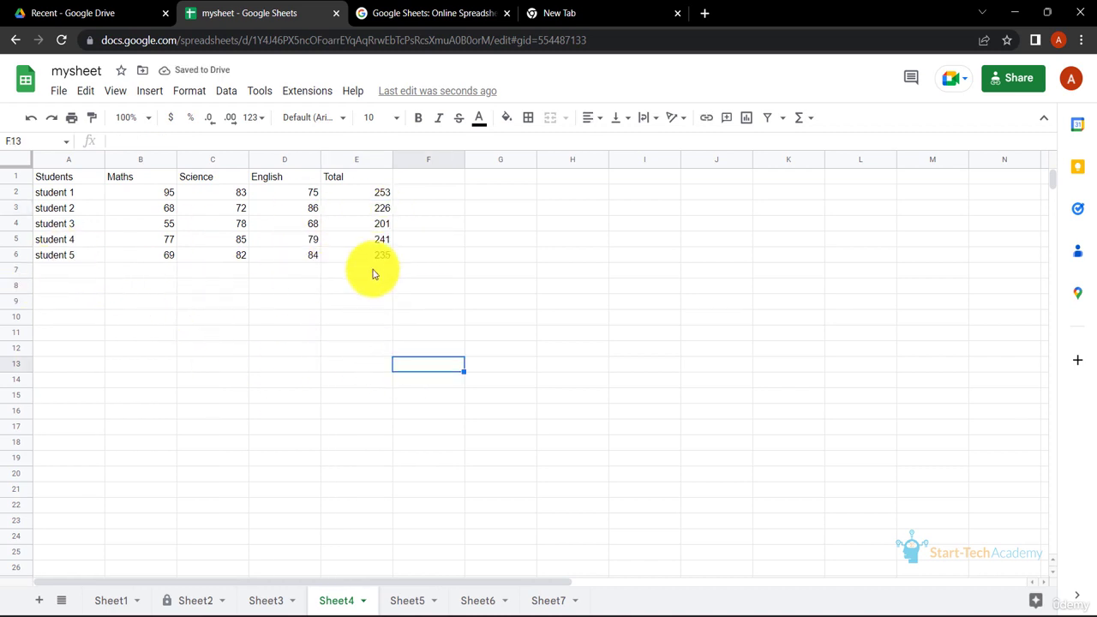
left_click(366, 194)
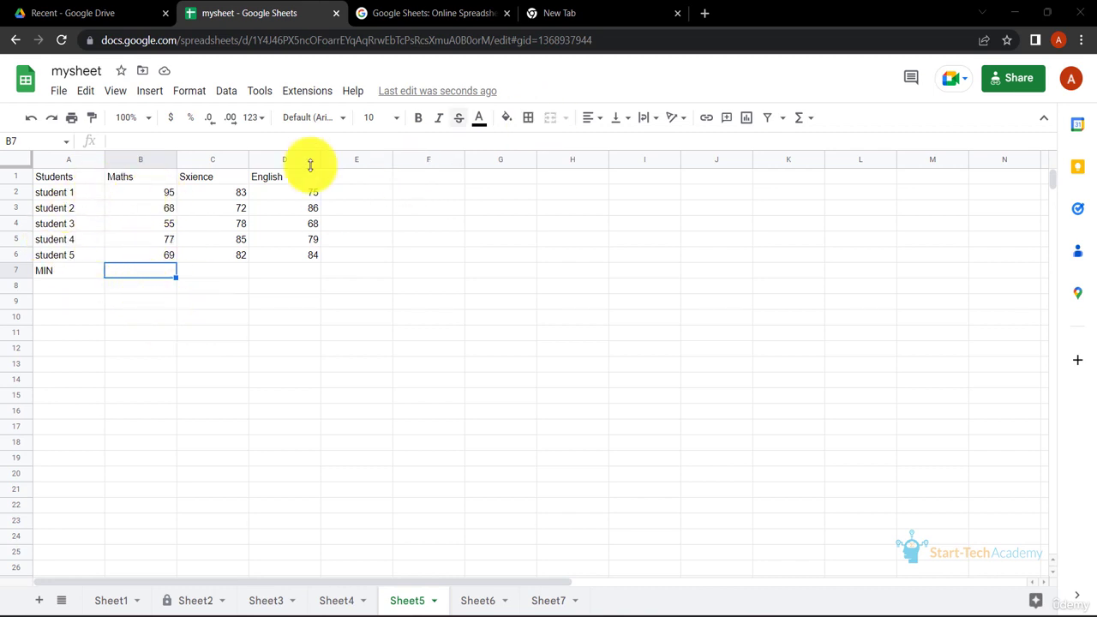
Correct the misspelled subject header in C1 to Science
left_click(208, 175)
double_click(191, 177)
type("Science")
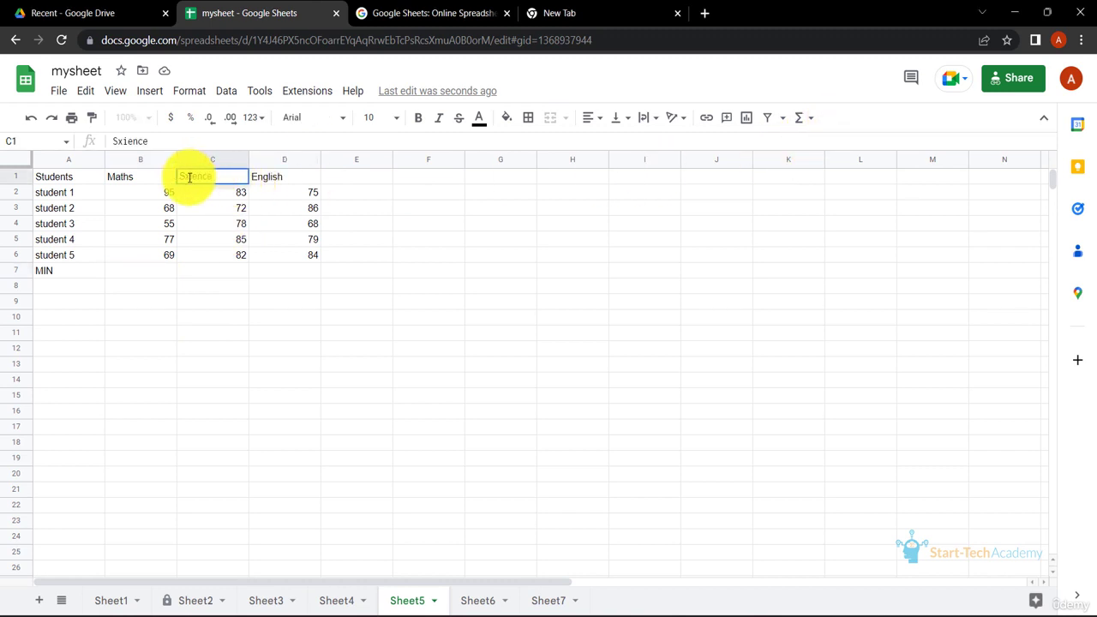
key("Return")
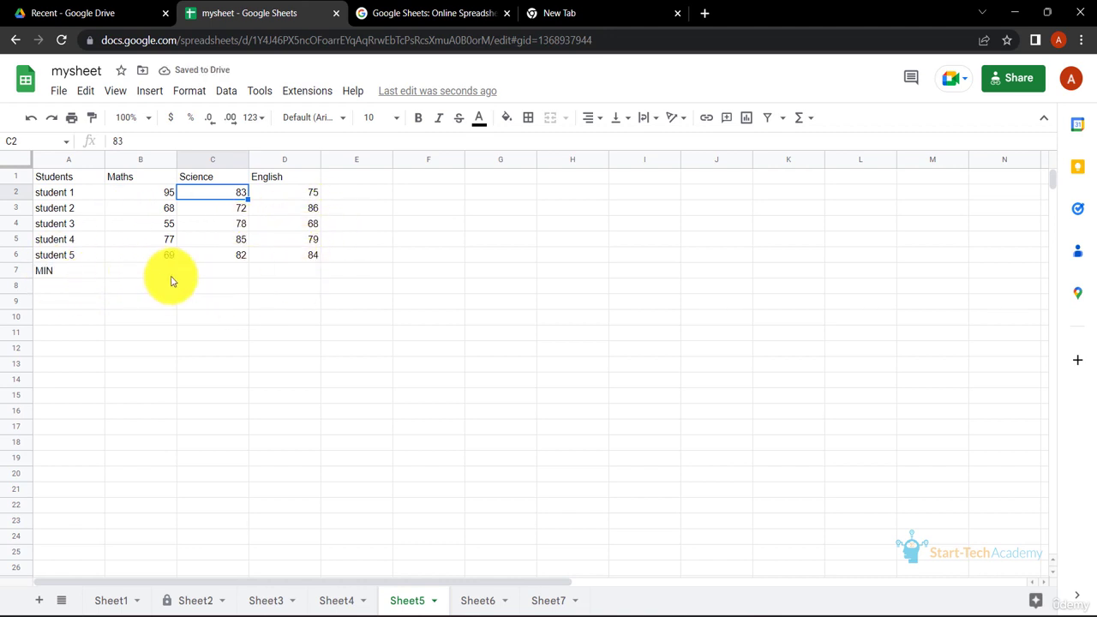
Enter =MIN(B2:B6) in B7 for the lowest Maths mark and fill it across to the English column
left_click(144, 275)
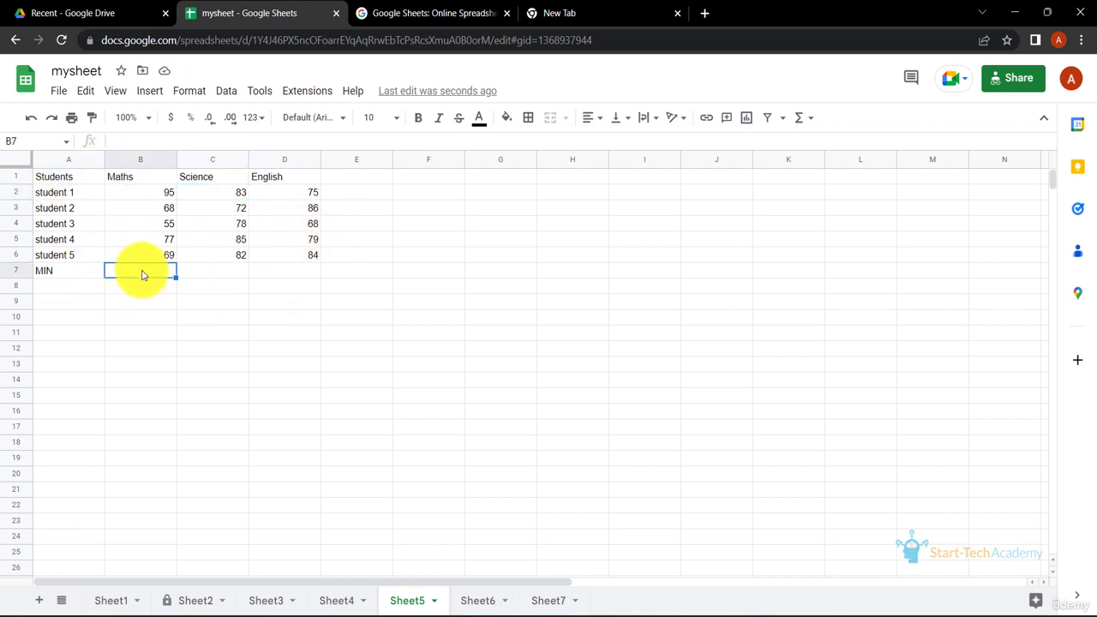
type("=")
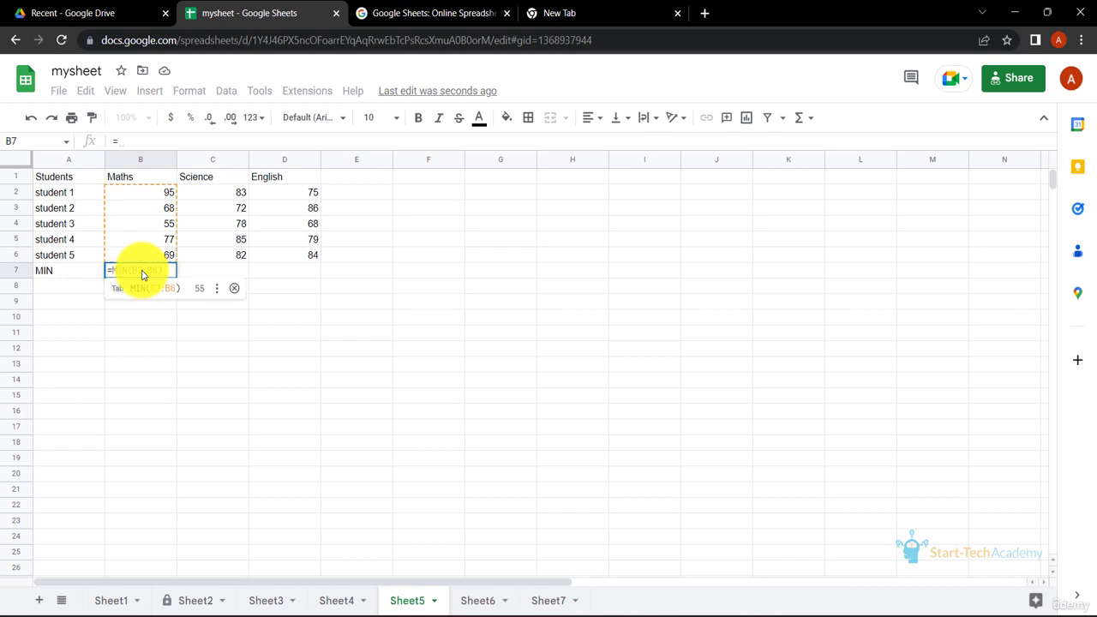
key("Tab")
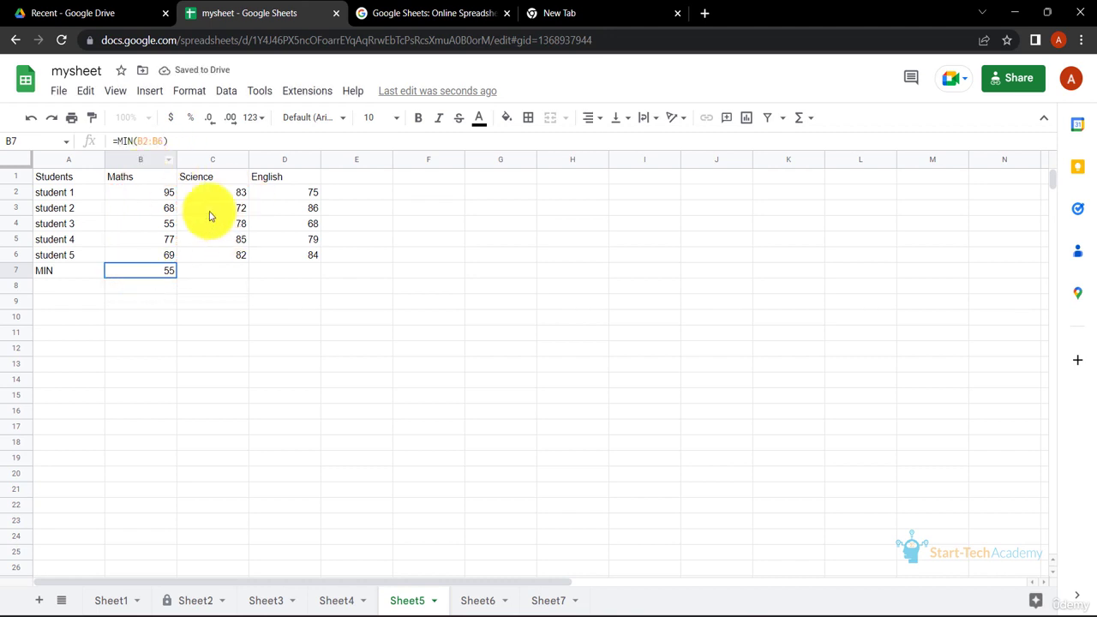
left_click(227, 273)
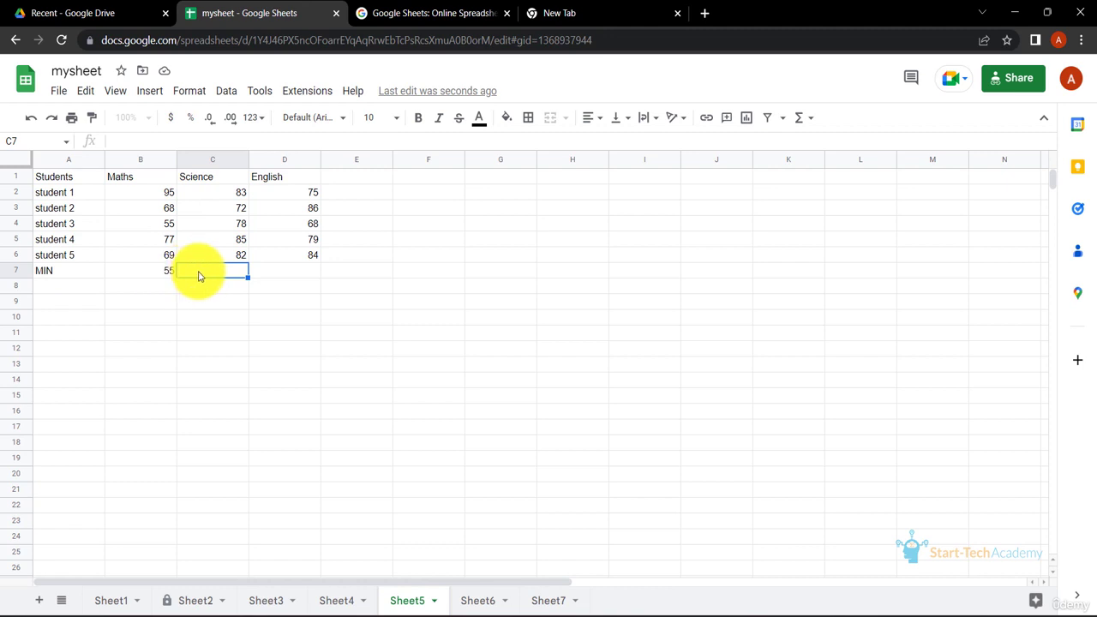
left_click(161, 274)
left_click_drag(175, 277, 307, 271)
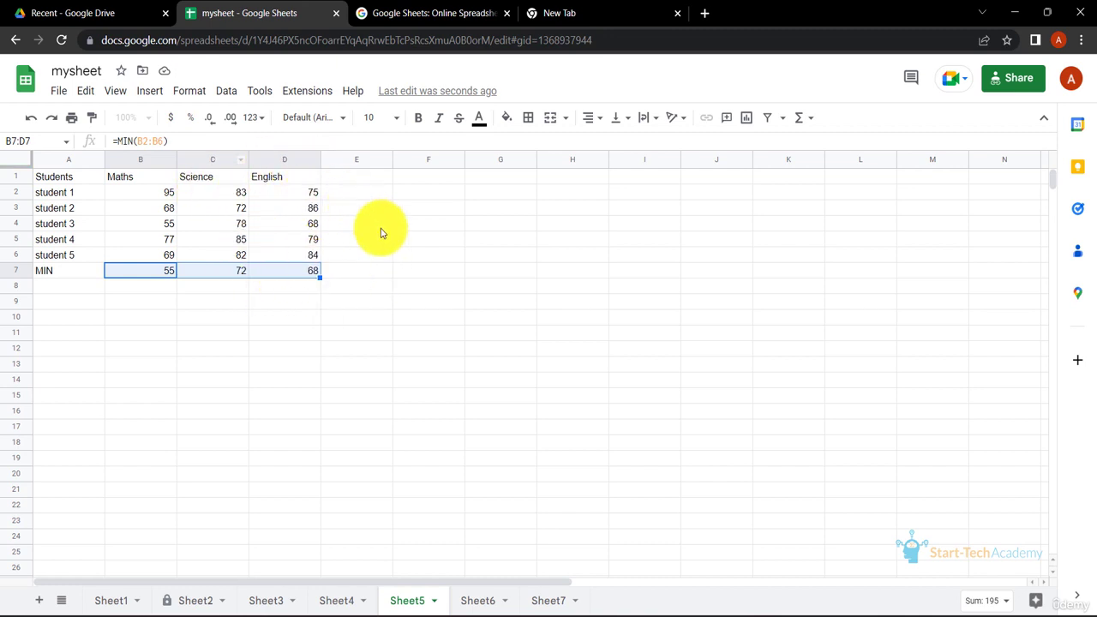
On Sheet6, enter =MAX(B2:B6) in B7 for the highest Maths mark and fill it across to D7
key("ctrl+shift+Page_Down")
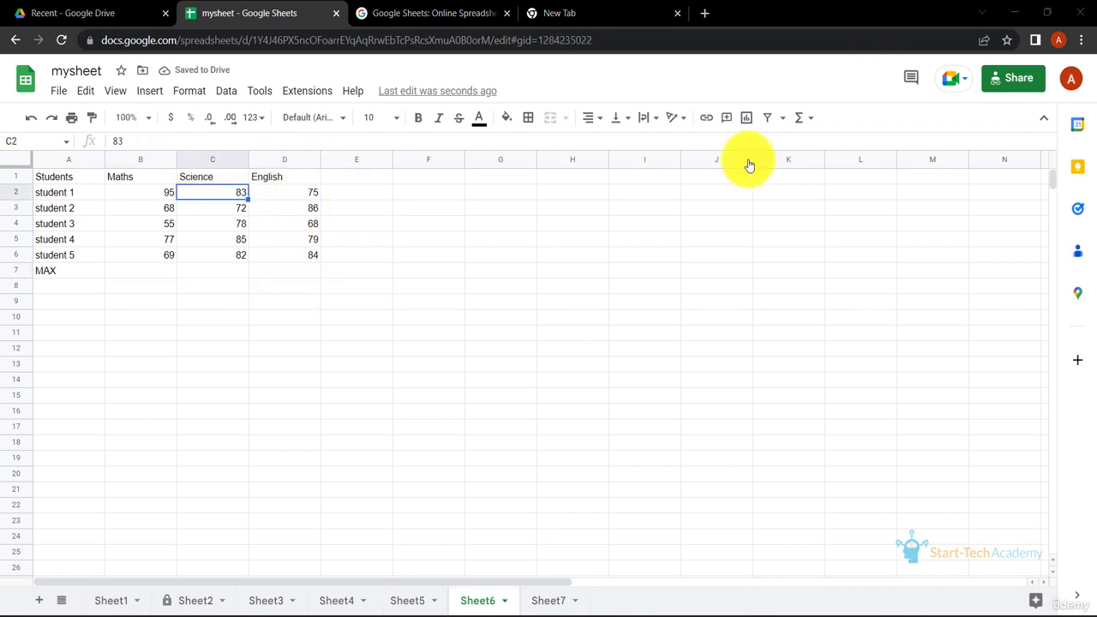
left_click(160, 273)
type("=M")
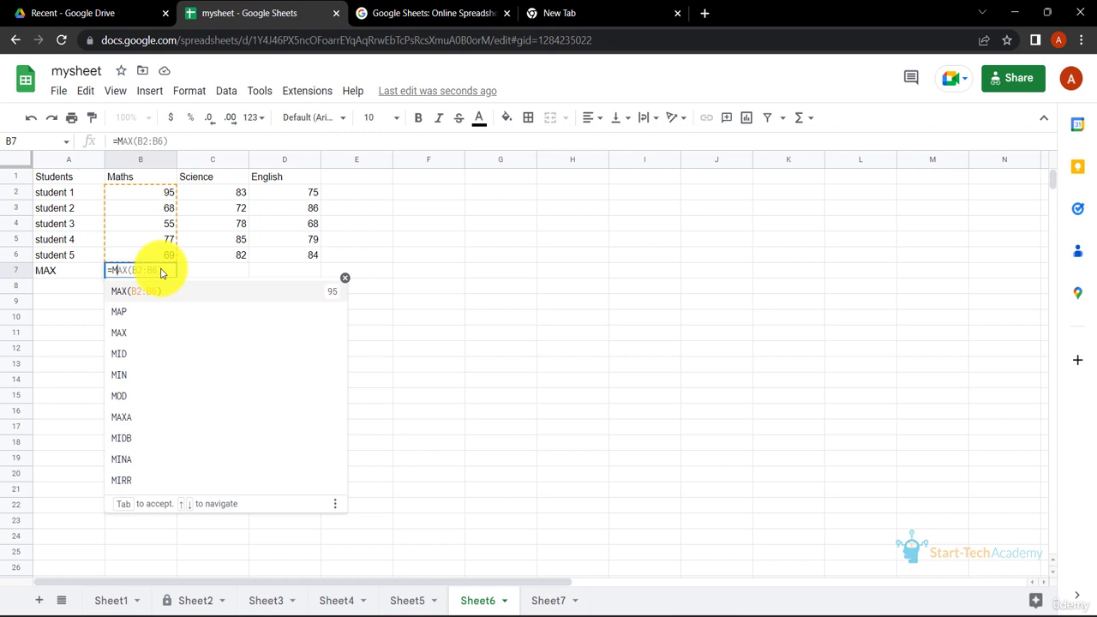
key("Tab")
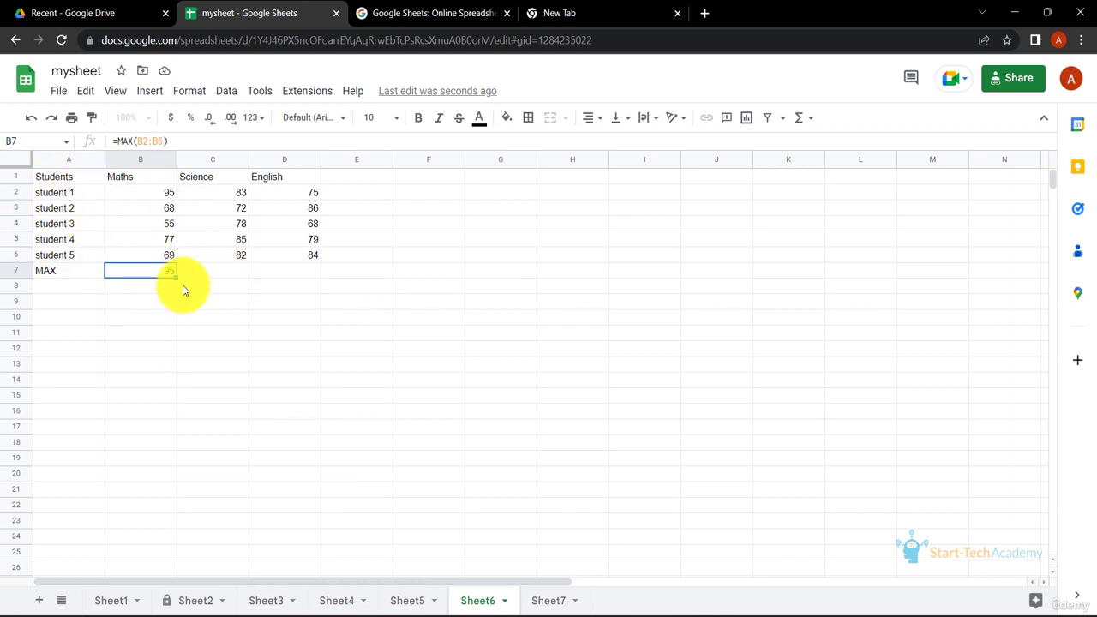
left_click_drag(176, 277, 318, 274)
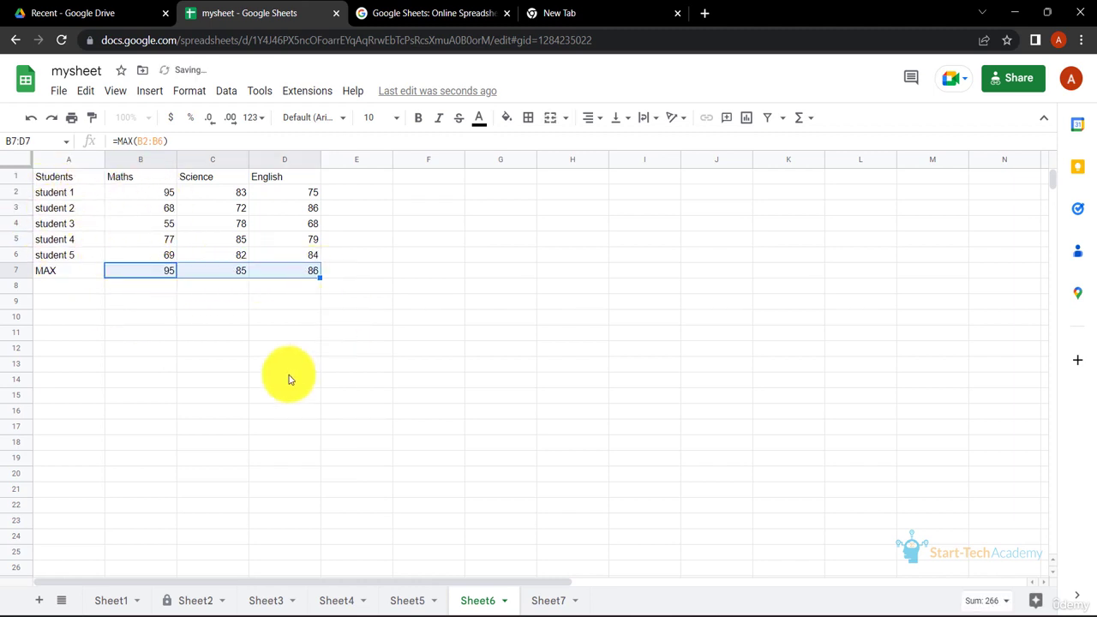
left_click(303, 304)
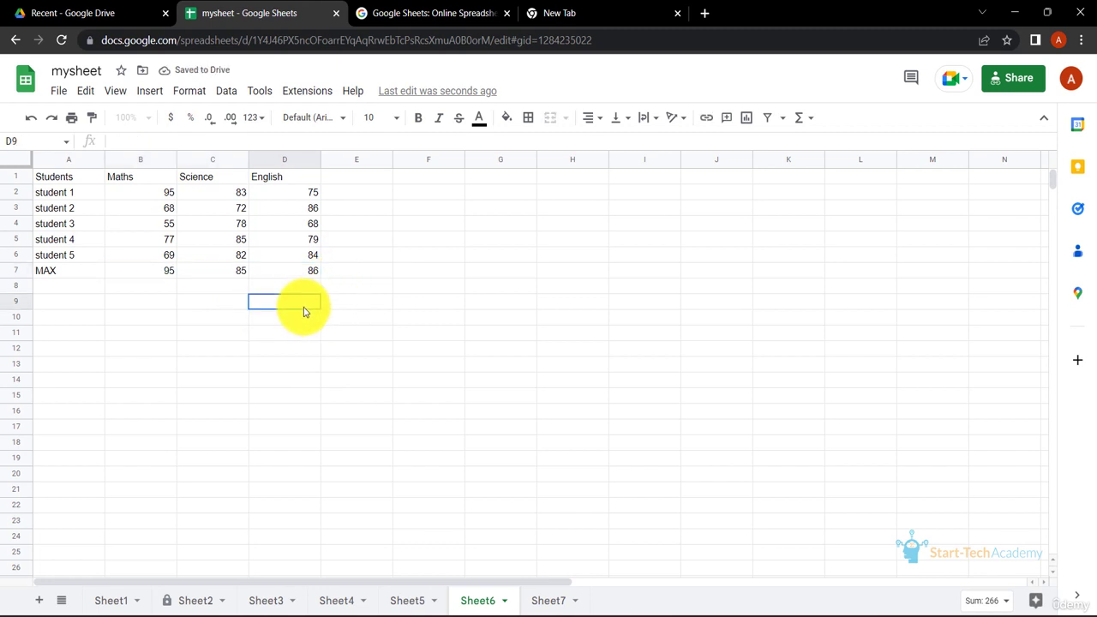
left_click(241, 270)
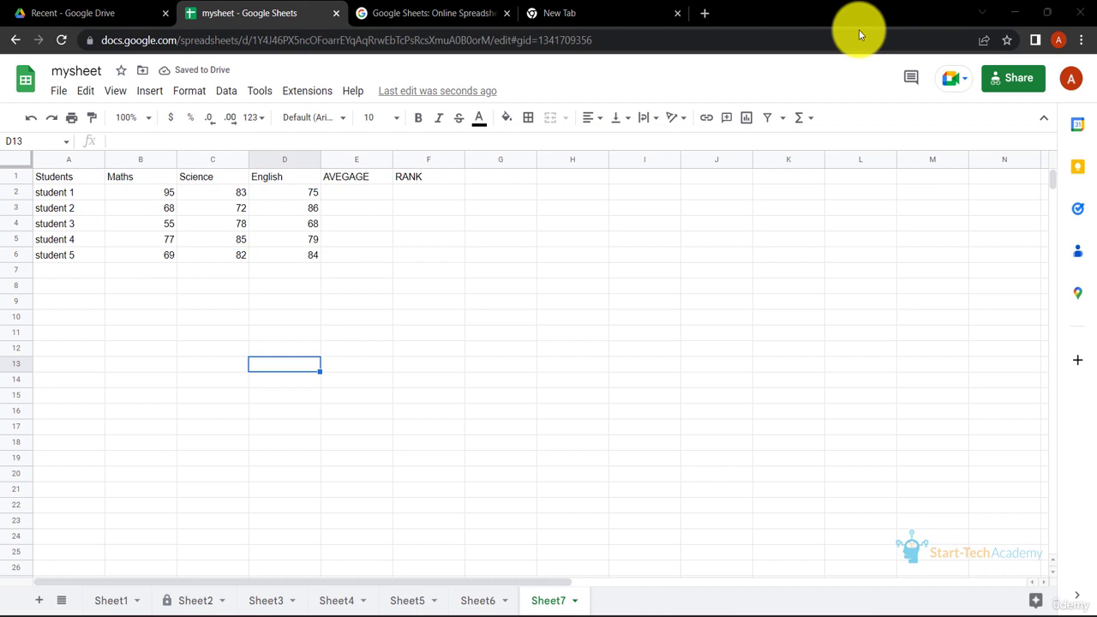
On Sheet7, enter =AVERAGE(B2:D2) in E2 for student 1 and fill the formula down to student 5
left_click(351, 197)
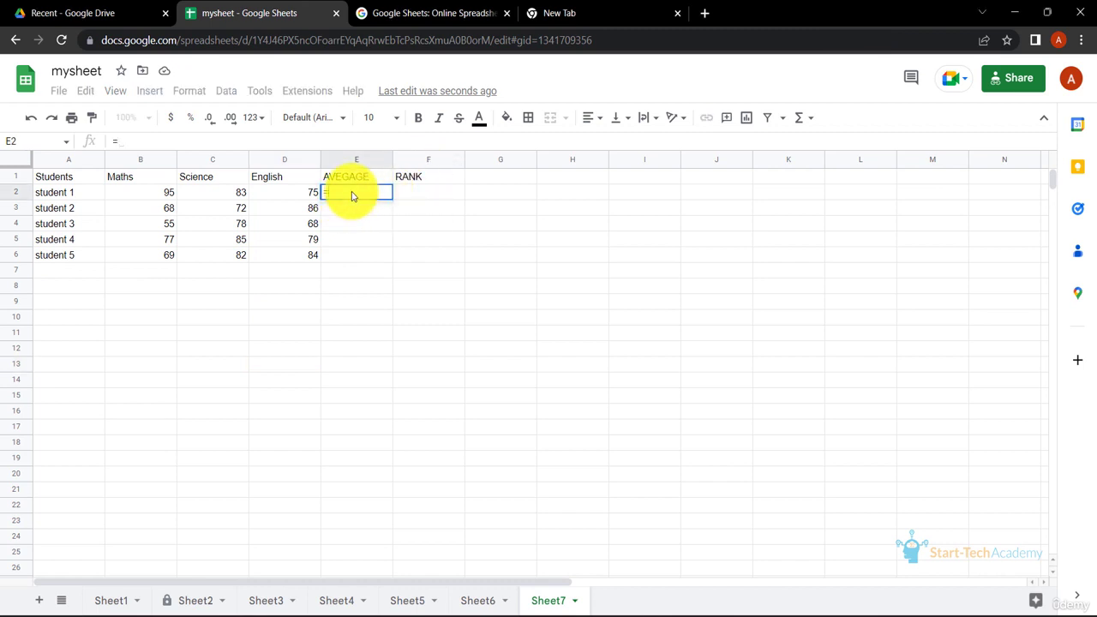
type("=")
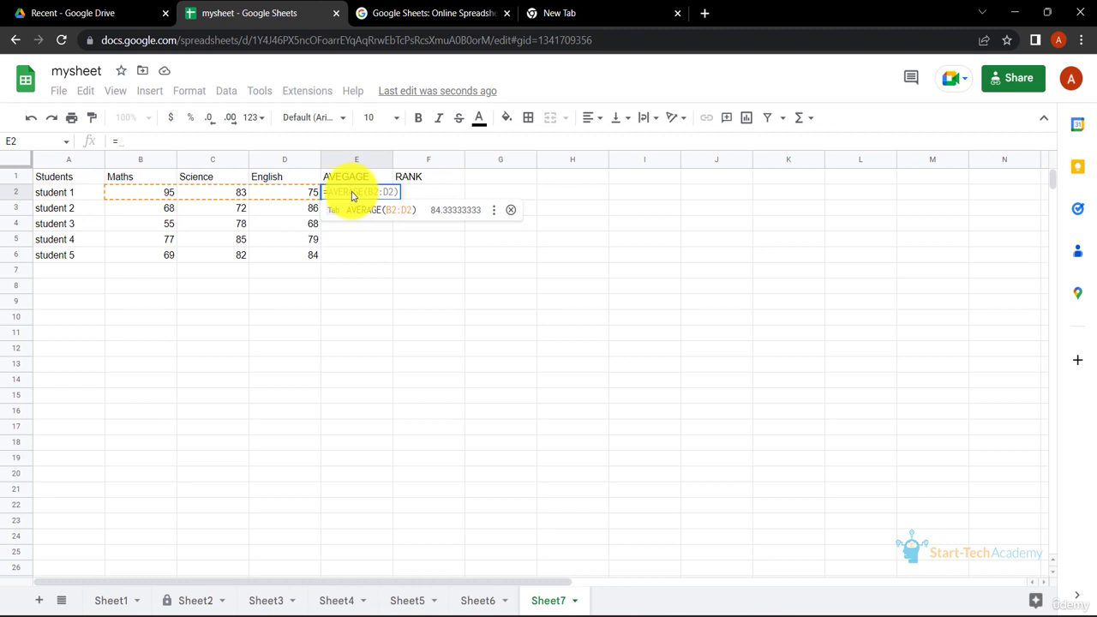
key("Tab")
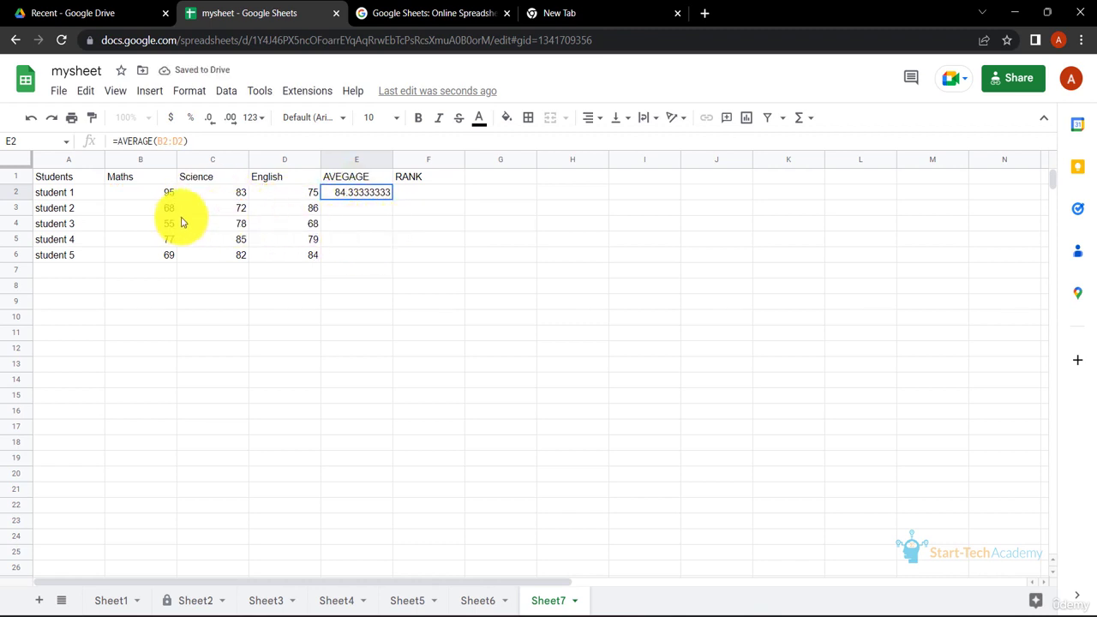
left_click(377, 221)
left_click(387, 196)
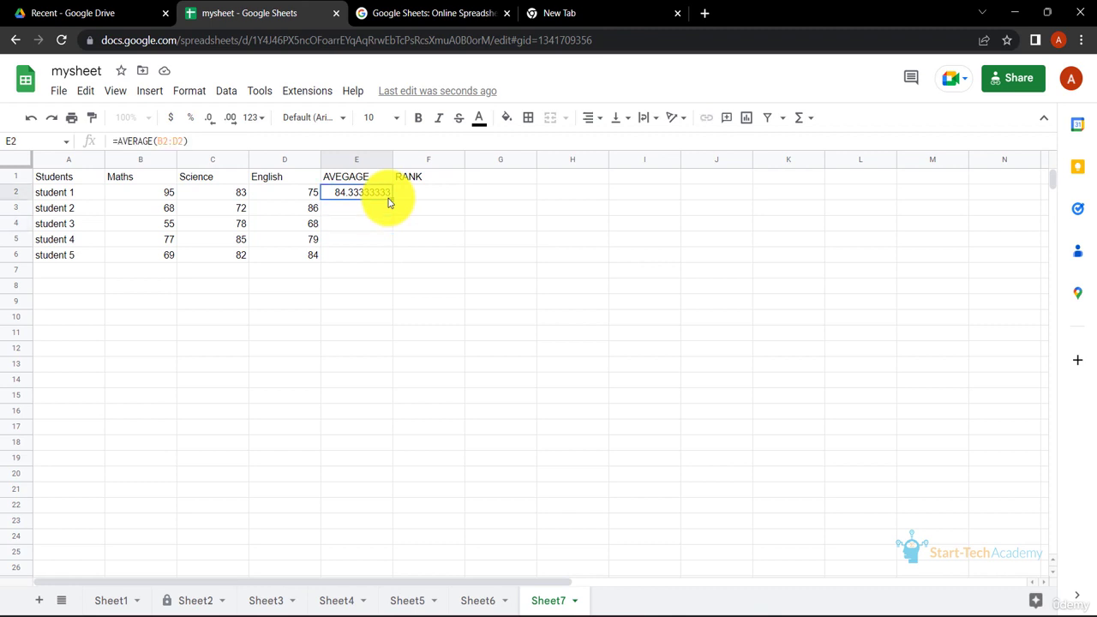
double_click(391, 199)
left_click(375, 348)
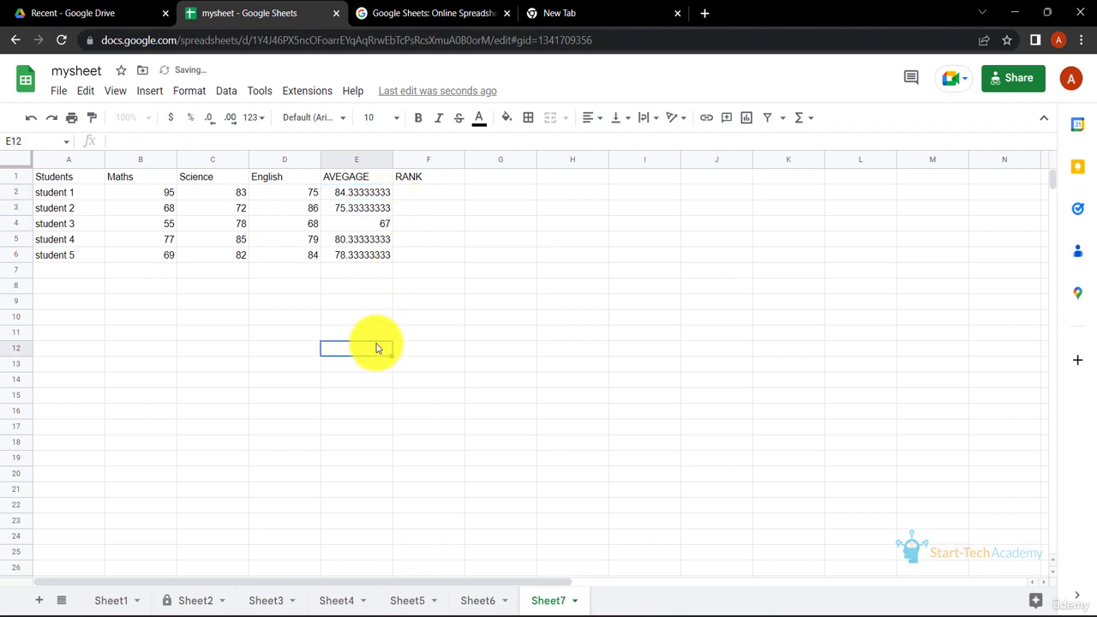
left_click(369, 196)
left_click(377, 223)
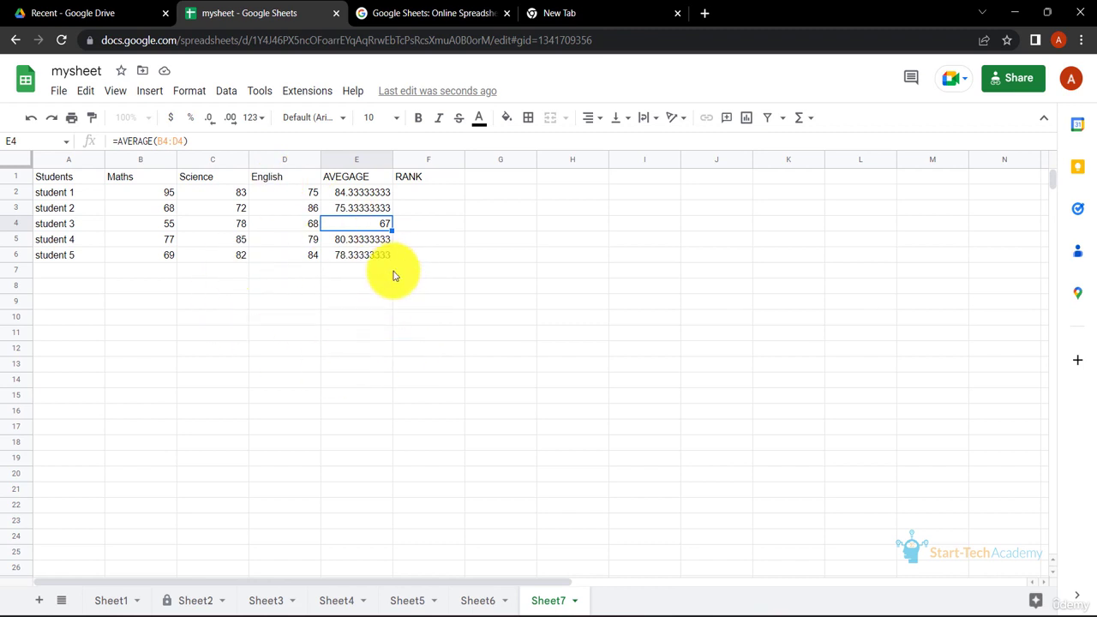
left_click(478, 272)
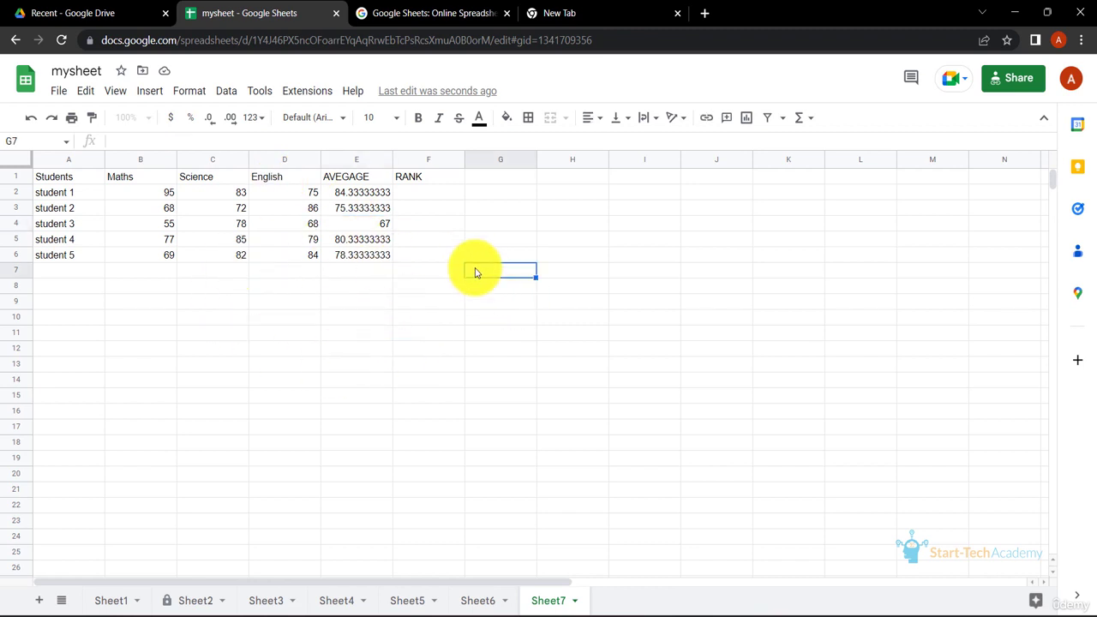
Enter =RANK(E2,E2:E6,0) in F2 to rank student 1's average in descending order
left_click(431, 199)
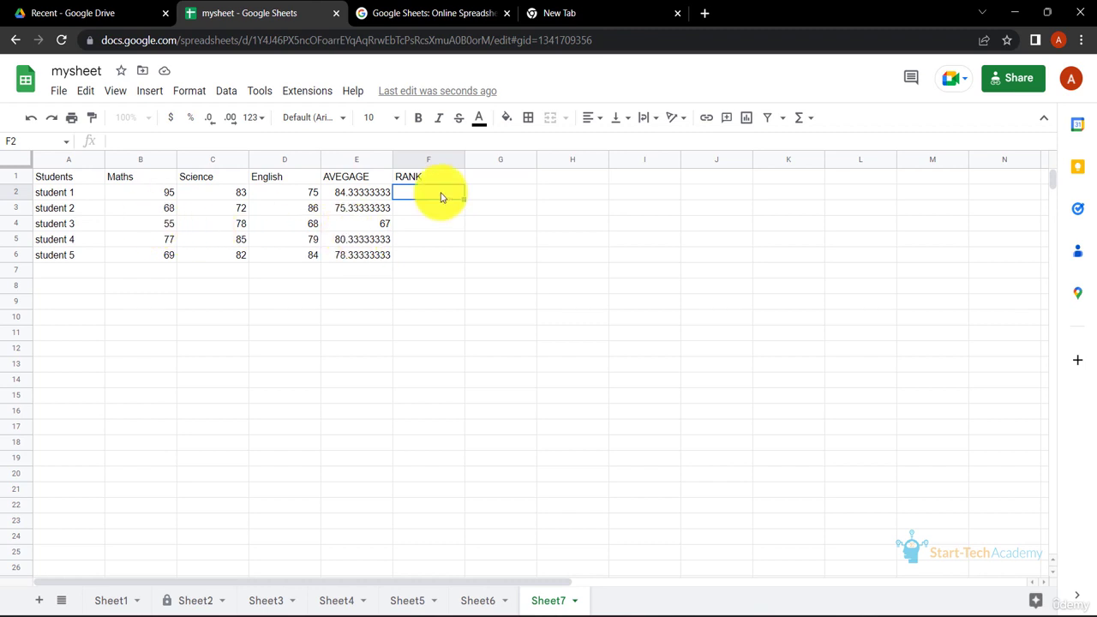
type("=RANK(")
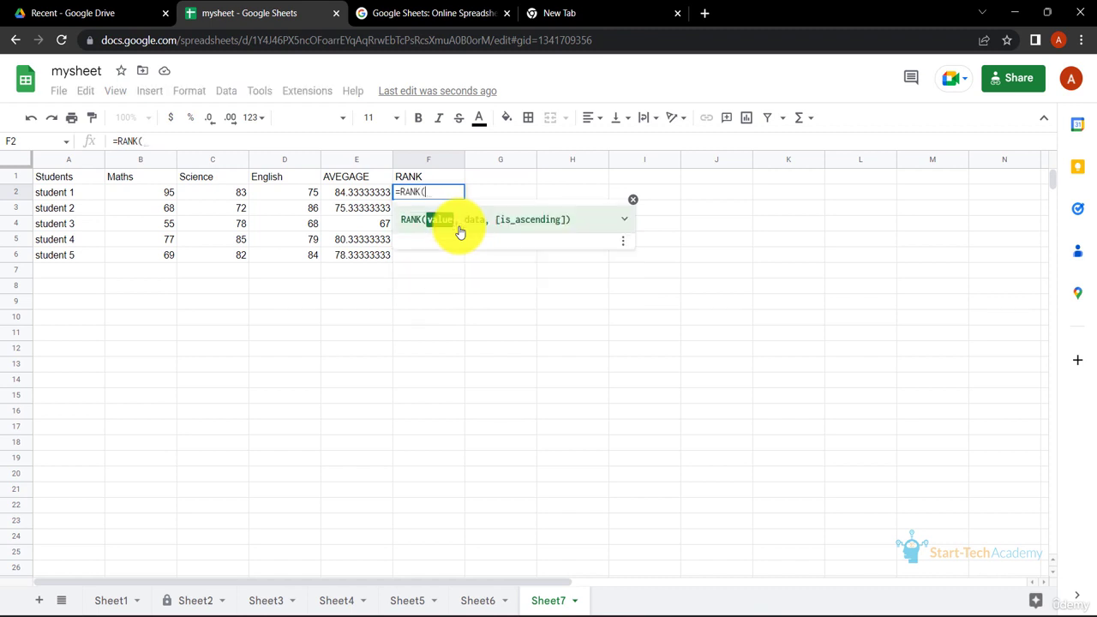
left_click(368, 199)
type(",")
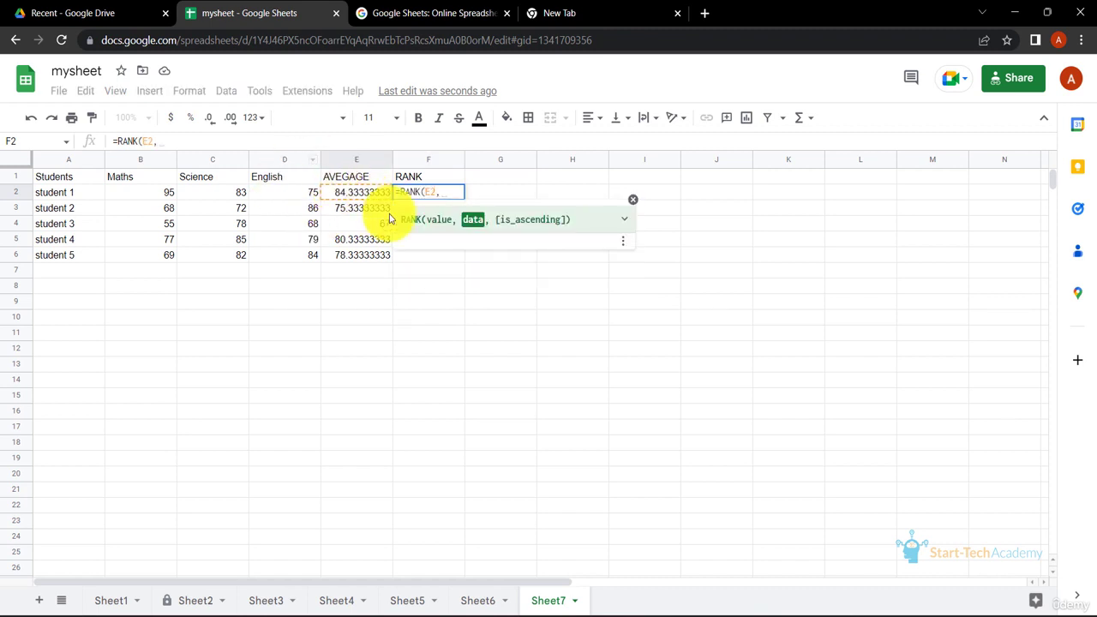
left_click_drag(362, 193, 367, 257)
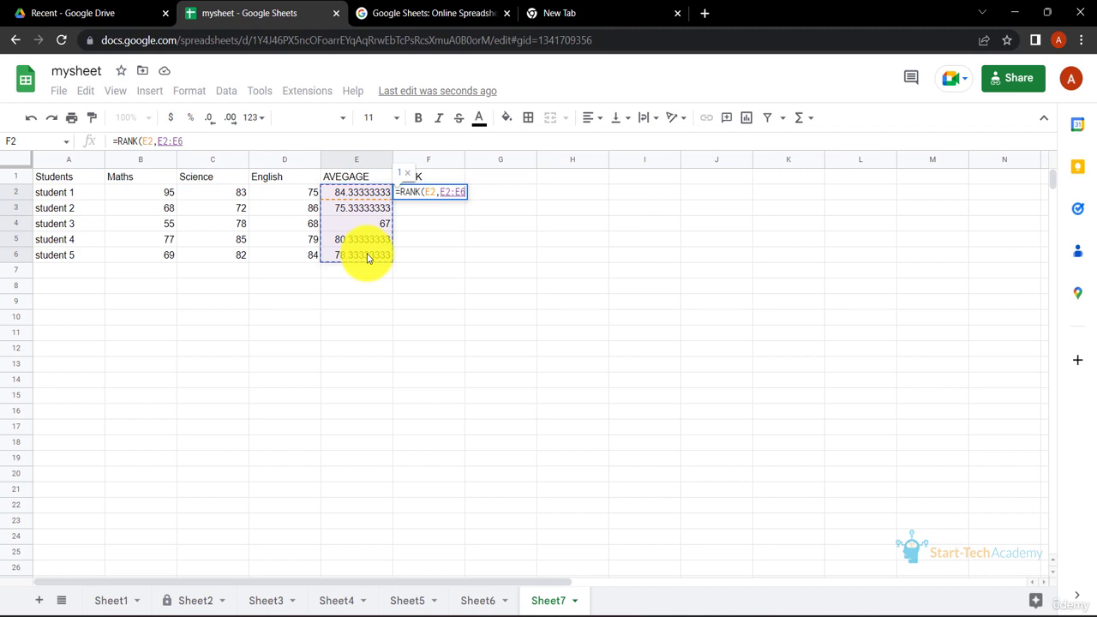
type(",")
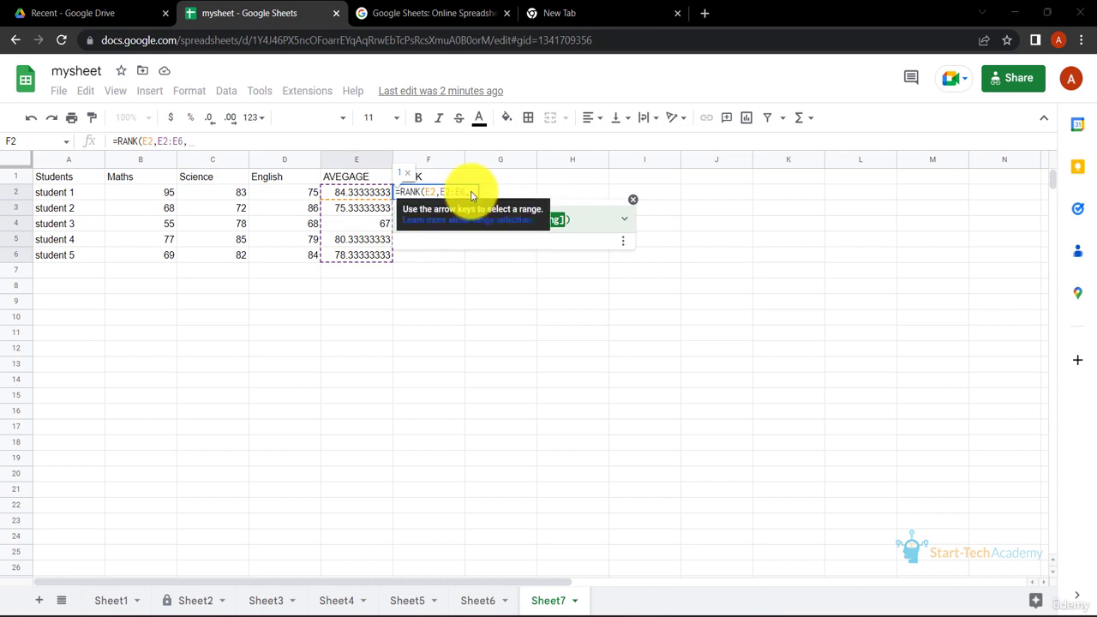
type("0)")
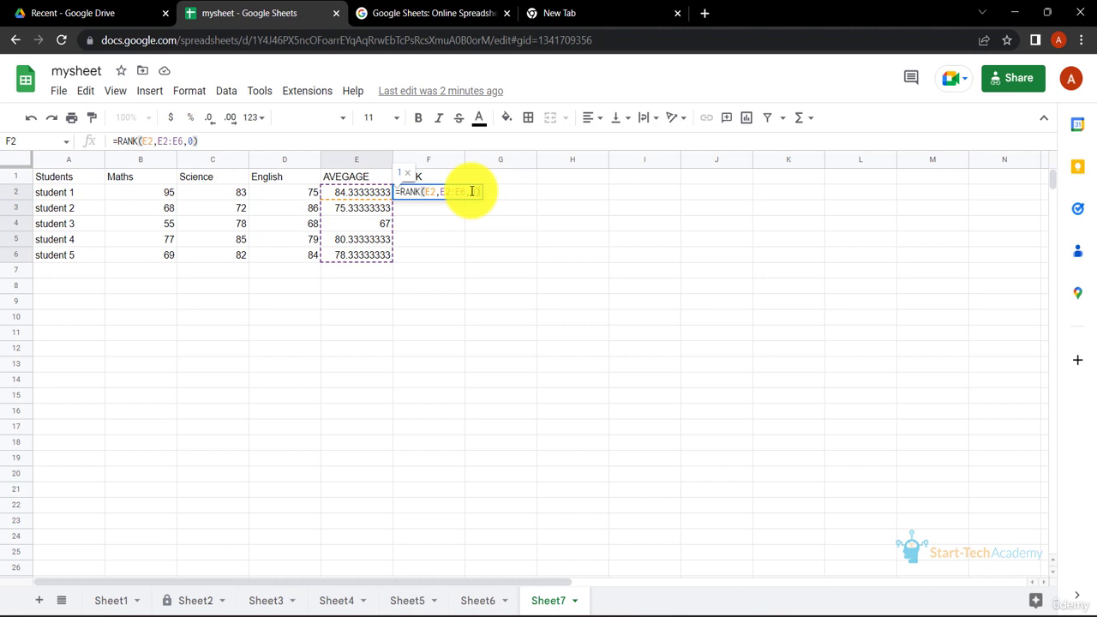
key("Return")
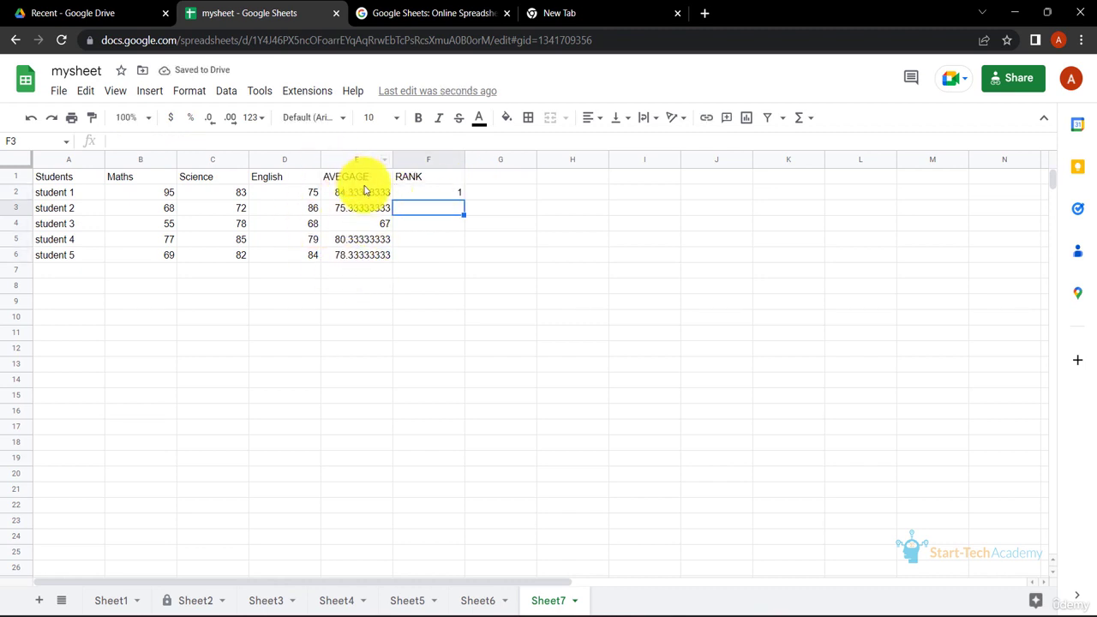
Make the ranking range in F2's formula absolute as $E$2:$E$6 and fill the formula down to F6
left_click(435, 196)
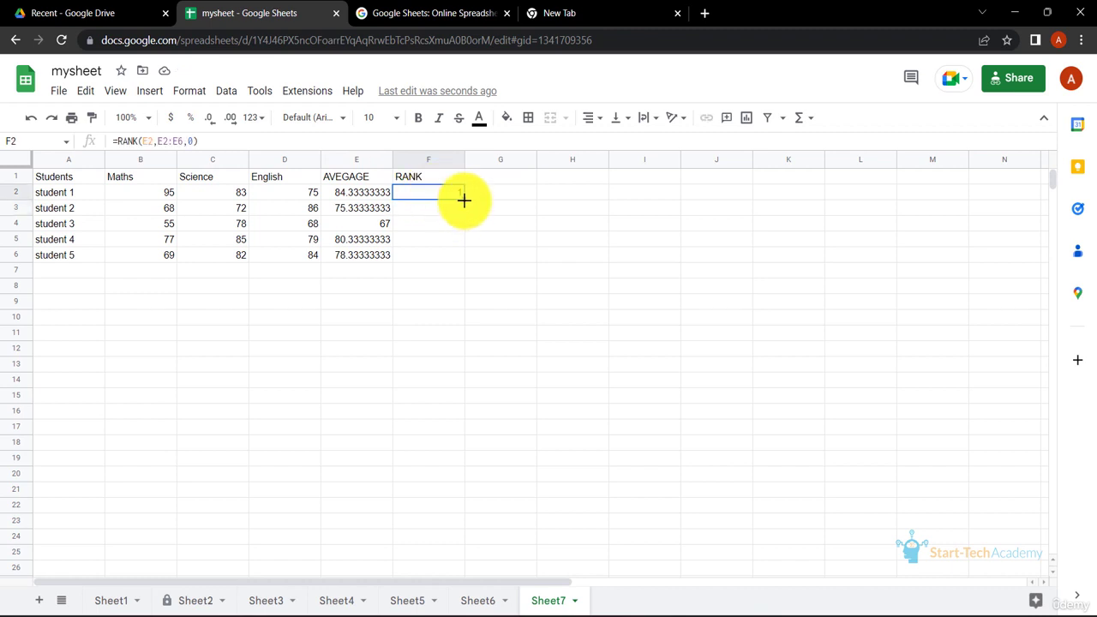
left_click(481, 239)
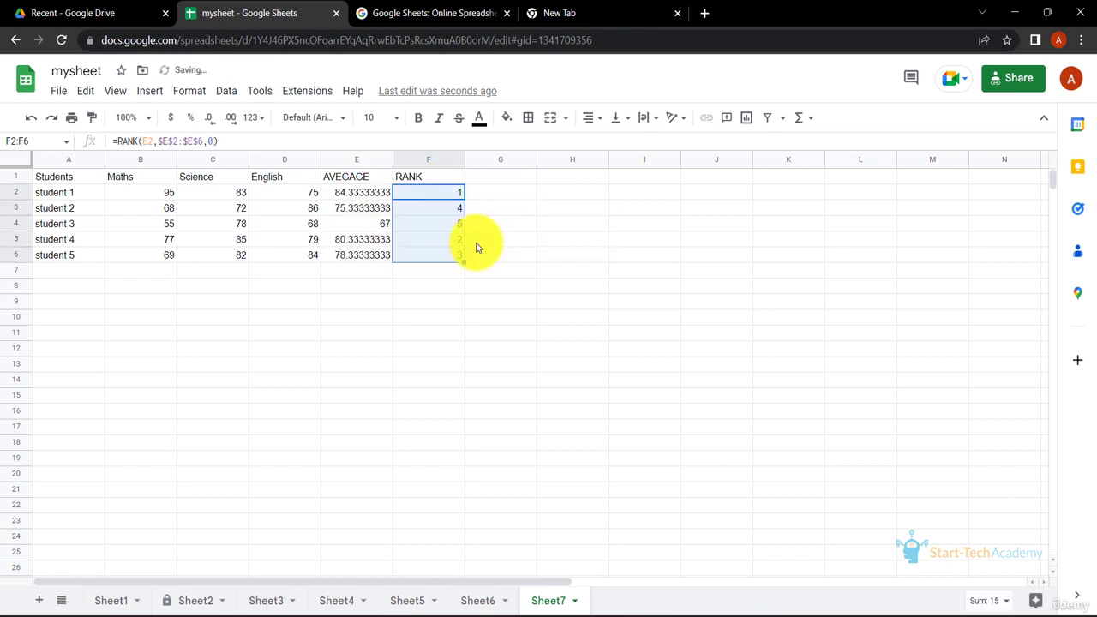
Compare the averages in E2:E6 with the ranks in column F and inspect the RANK formulas in F2 and F4
left_click(378, 226)
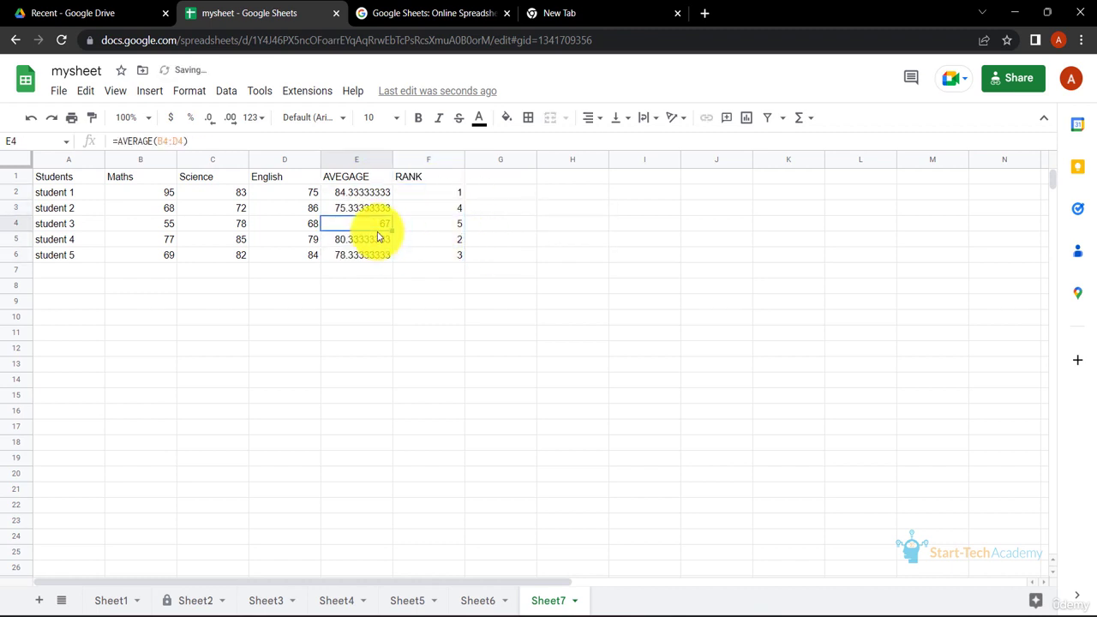
left_click(440, 228)
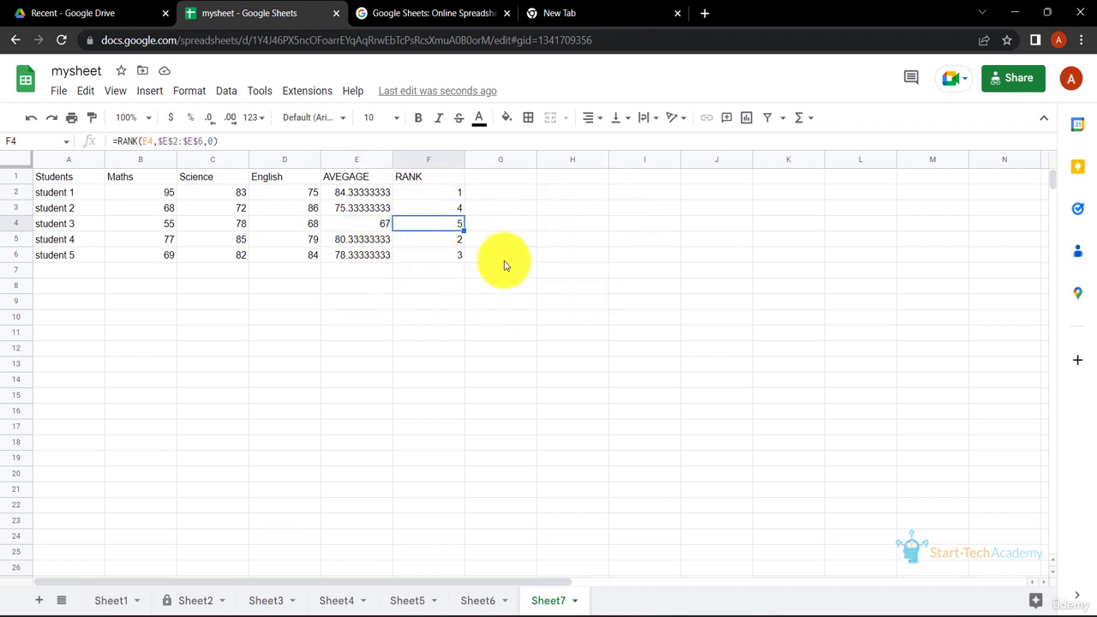
left_click(429, 194)
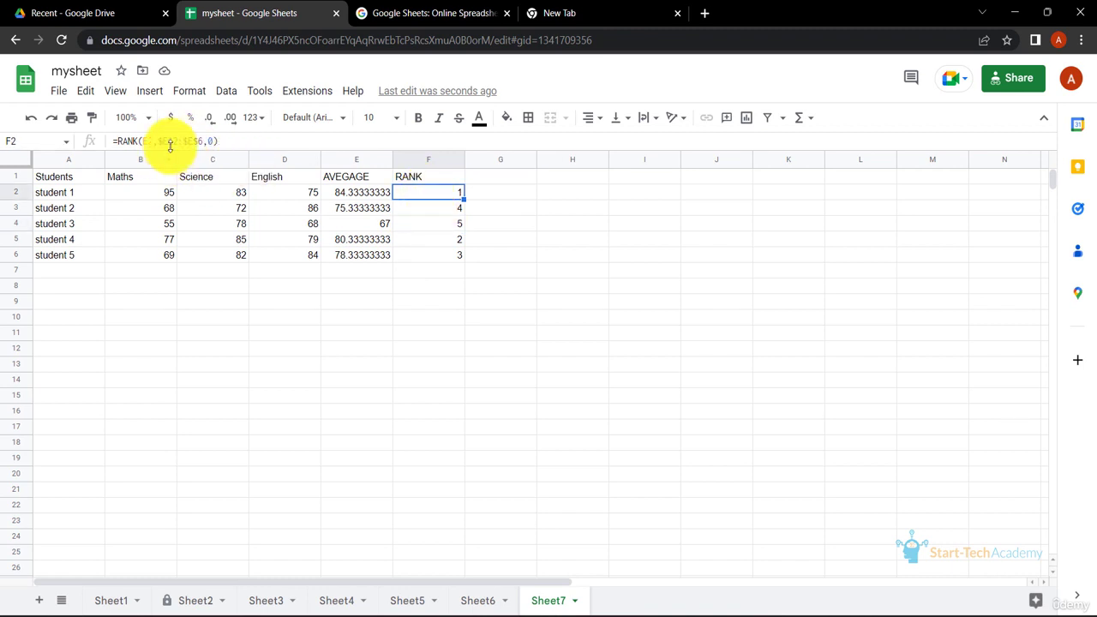
left_click_drag(356, 192, 363, 257)
left_click(433, 197)
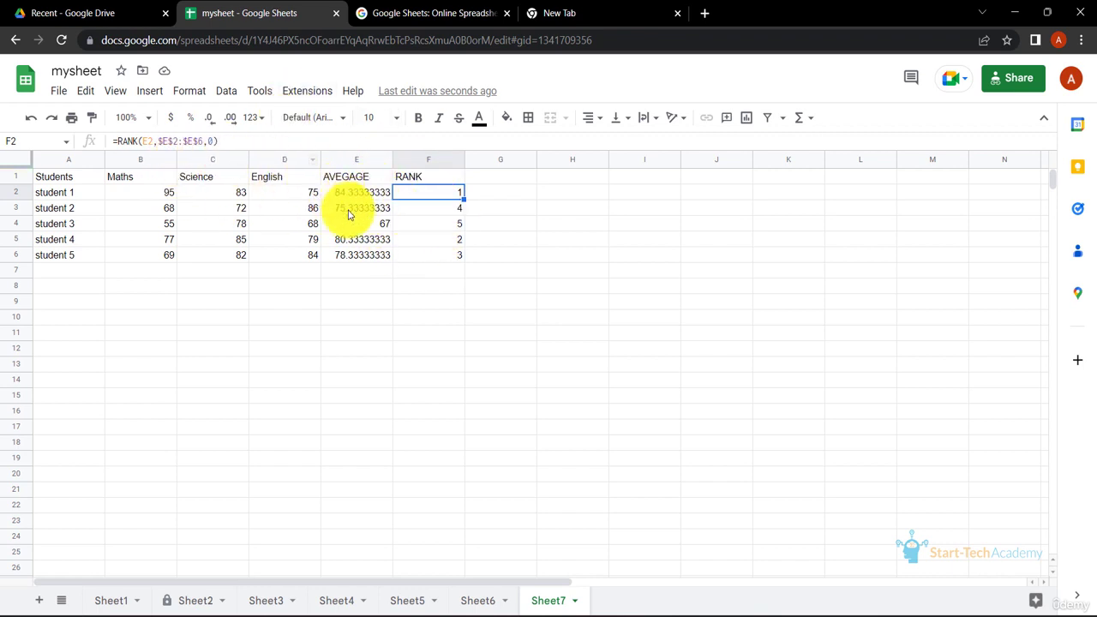
left_click(436, 225)
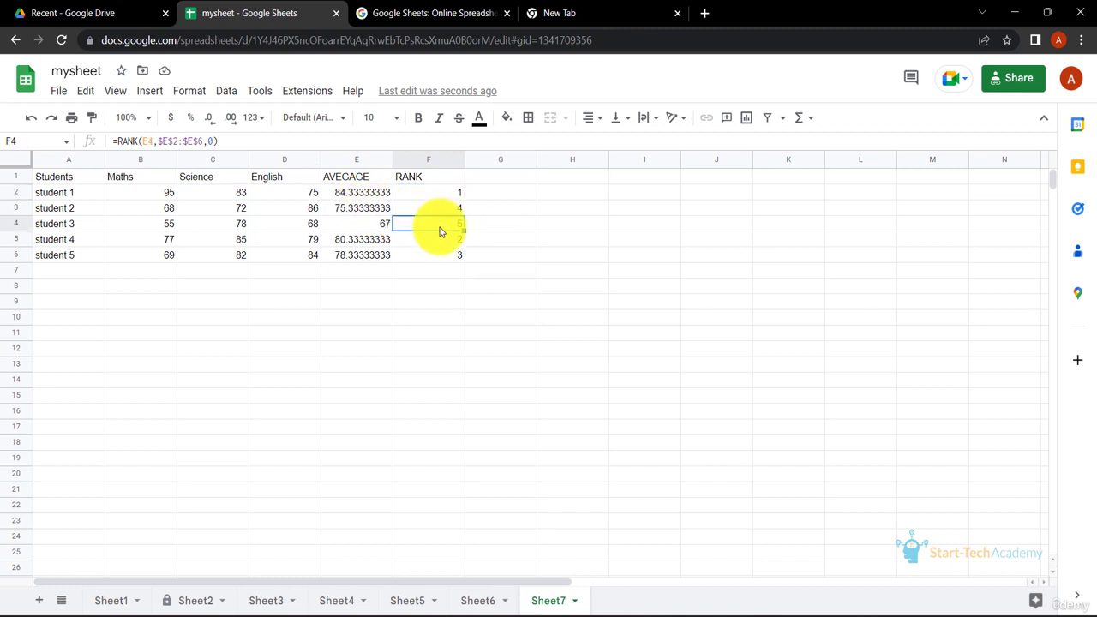
left_click(431, 178)
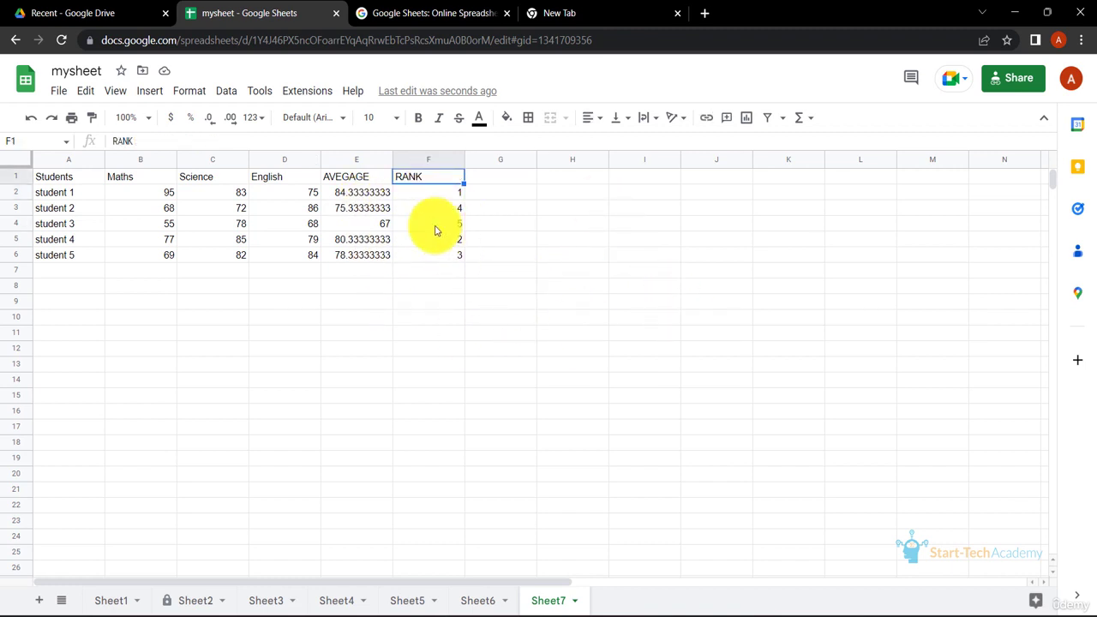